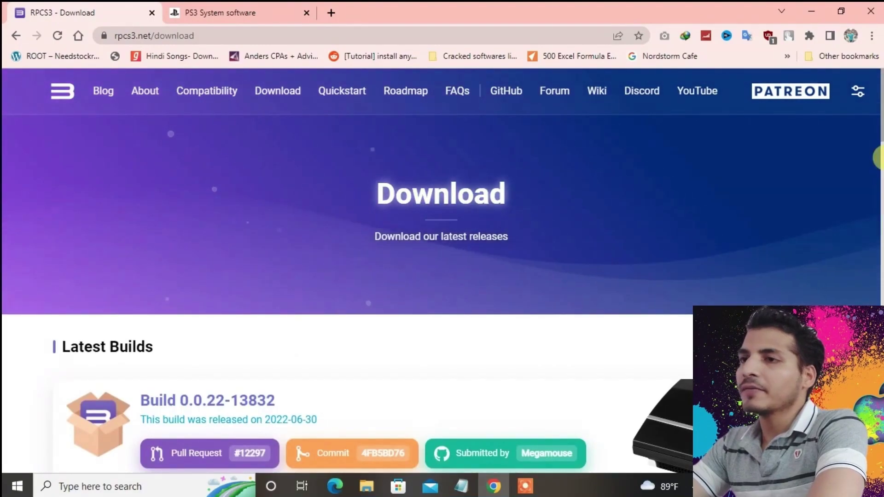
- Open the download prompt for the Windows build of RPCS3 and cancel it
scroll(442, 277, down, 8)
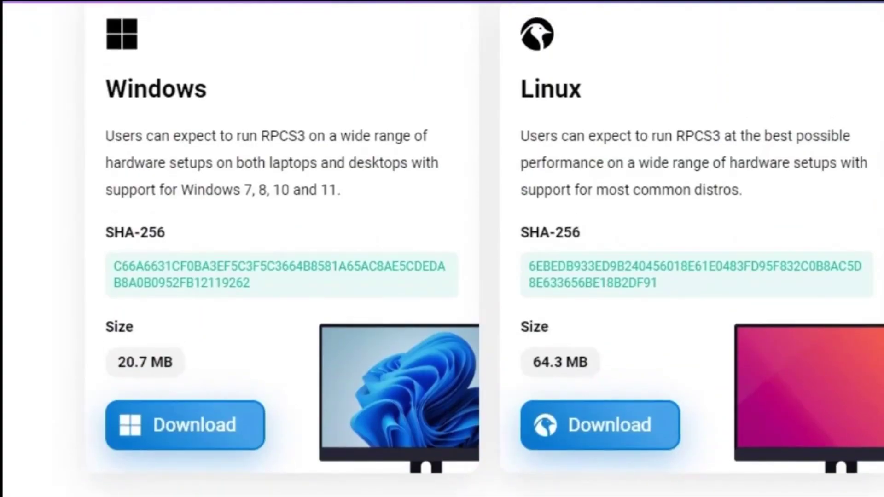
scroll(234, 247, up, 1)
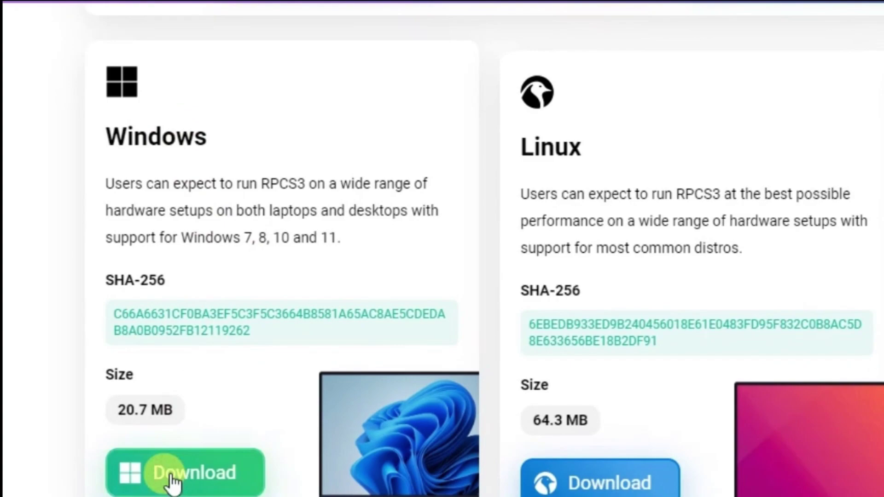
click(159, 478)
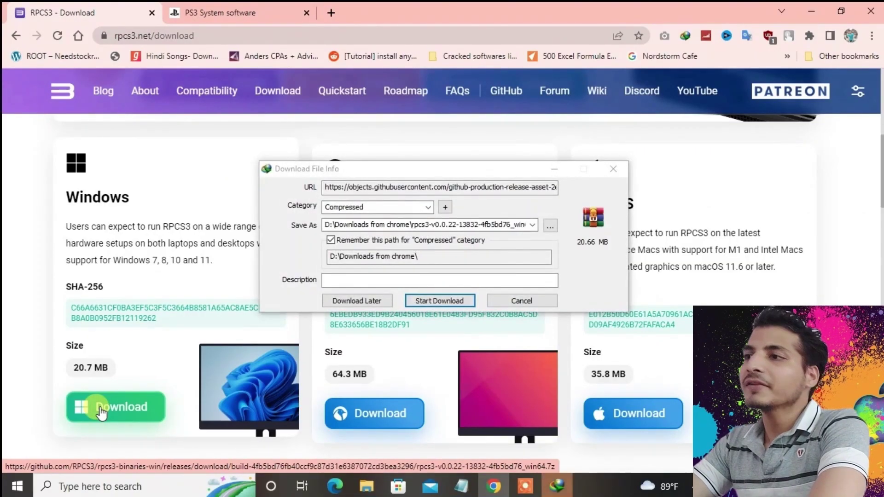
click(521, 302)
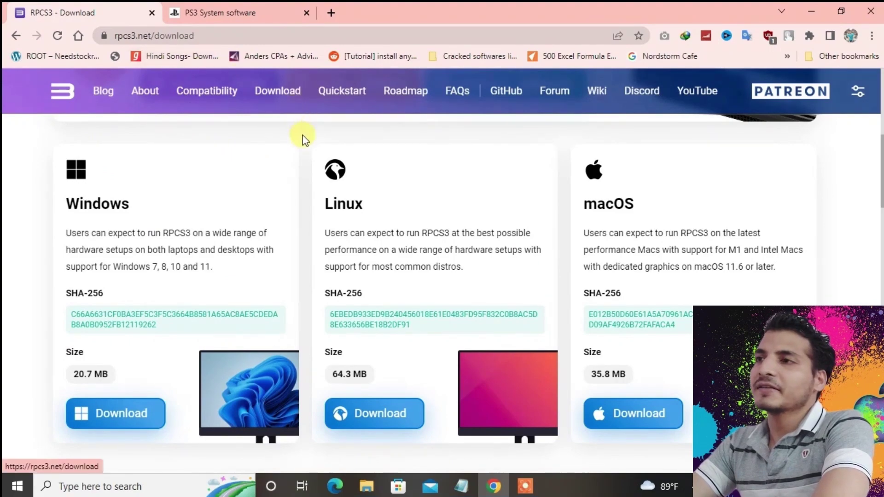
- Switch to the PlayStation support page and examine the PS3 system software update section
click(238, 6)
scroll(877, 148, up, 5)
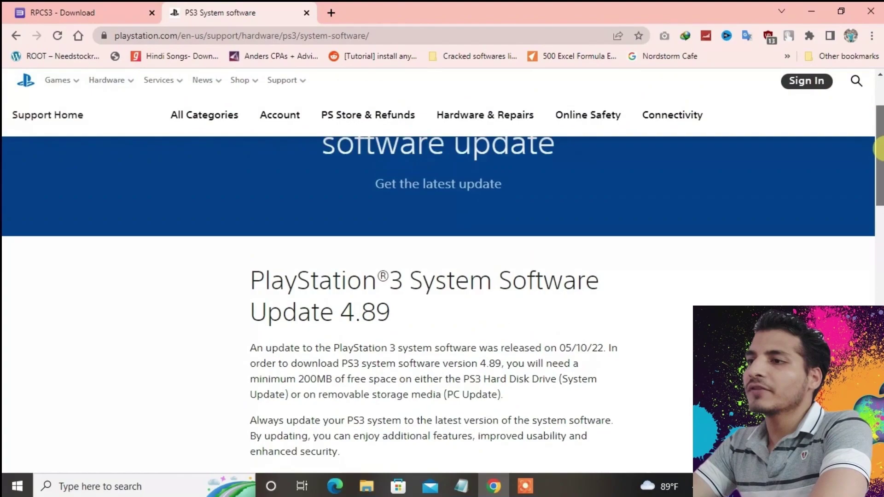
scroll(877, 149, down, 5)
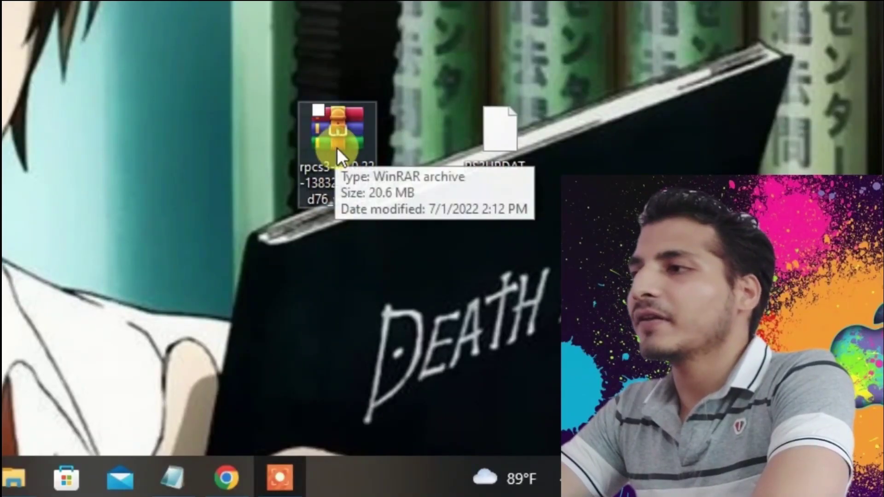
- Locate the downloaded RPCS3 archive and the PS3UPDAT firmware file on the desktop
click(336, 147)
click(508, 150)
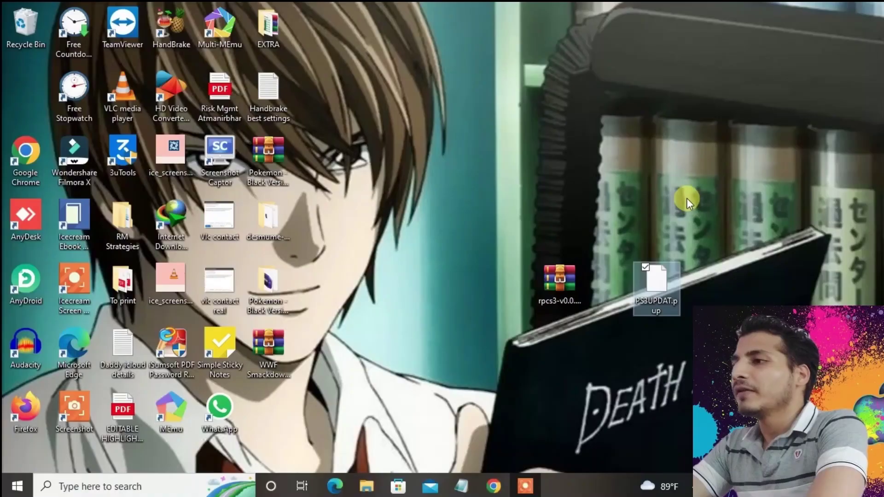
click(686, 196)
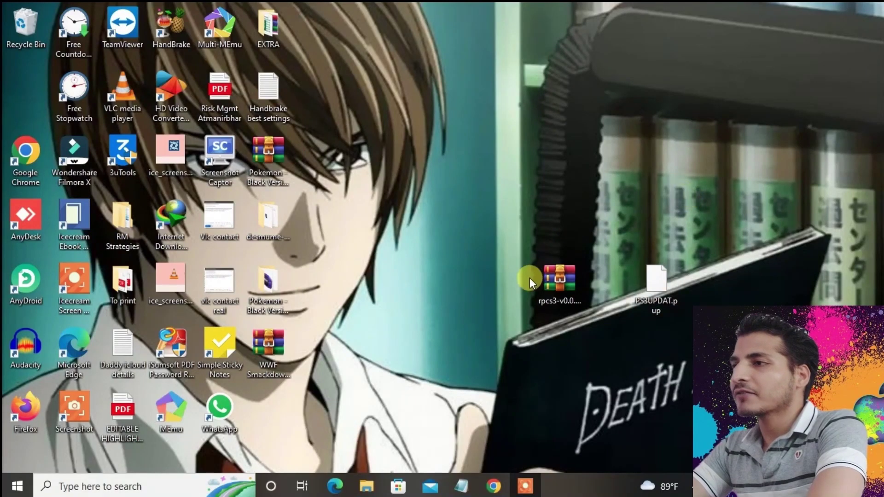
- Extract the rpcs3-v0.0.22-13832-4fb5bd76_win64 archive into its own folder on the desktop and place that folder below the archive
click(562, 282)
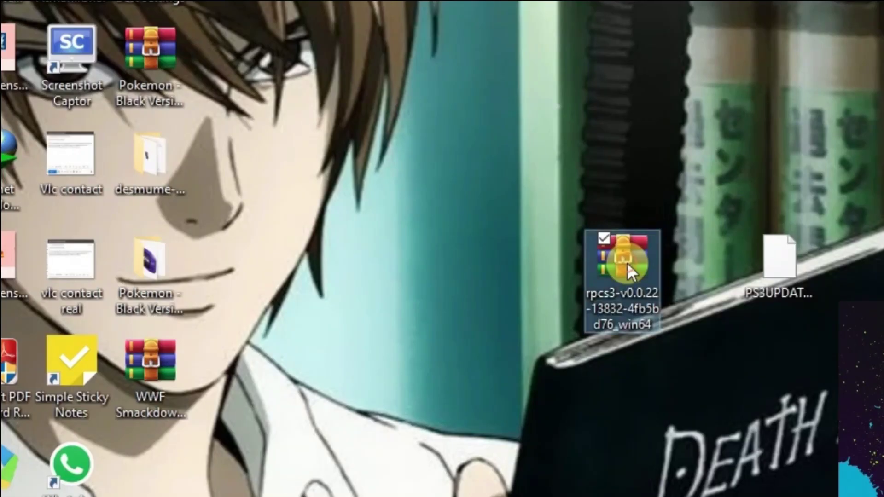
right_click(627, 262)
click(372, 217)
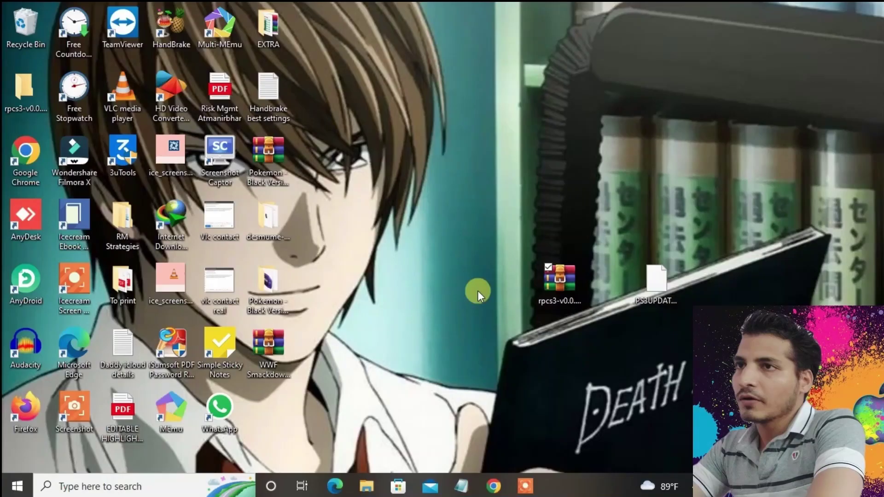
drag(29, 90, 589, 350)
click(565, 343)
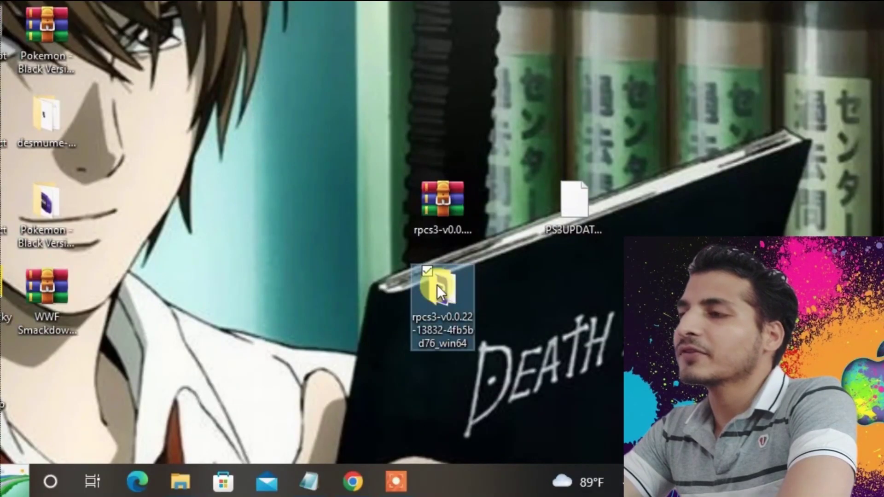
- Remove the RPCS3 archive from the desktop, keeping only the extracted folder and the firmware file
click(410, 100)
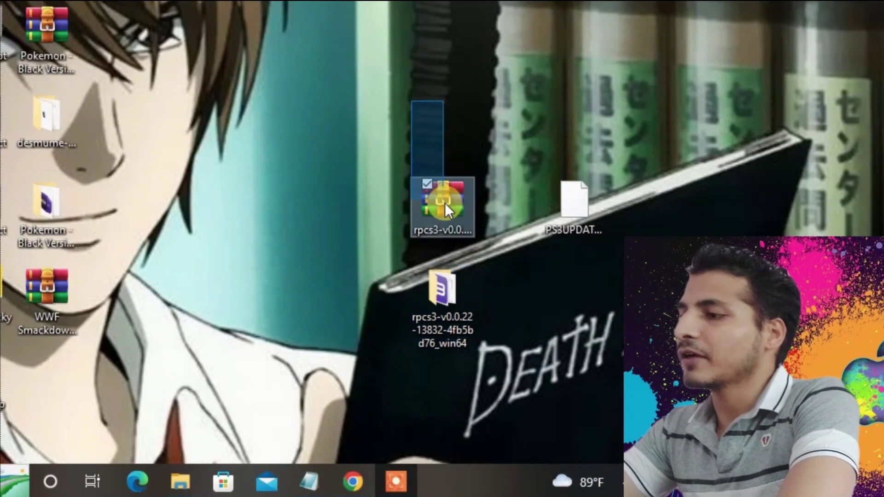
click(451, 221)
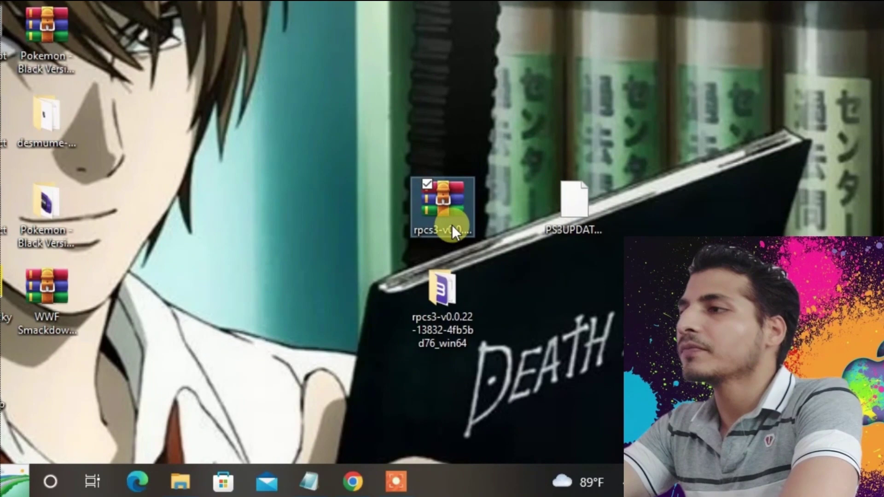
drag(452, 224, 461, 325)
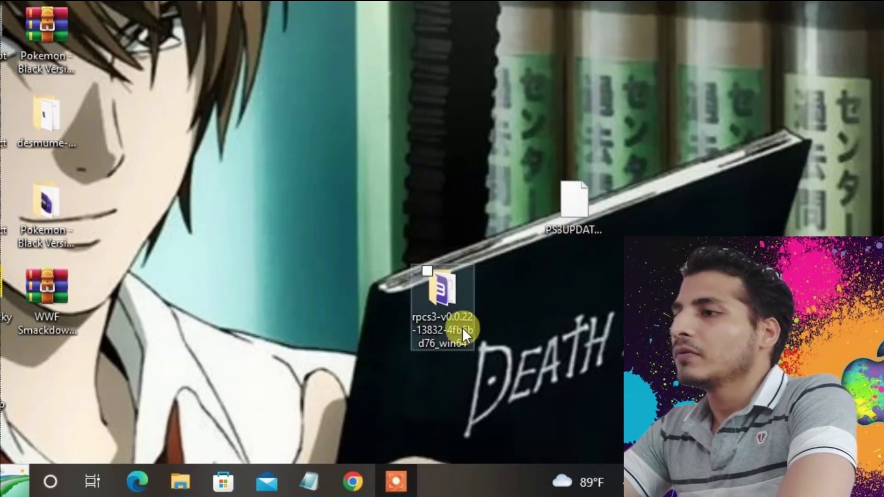
- Create a shortcut to the rpcs3 application in the extracted folder, move it to the desktop, and close the folder
double_click(443, 307)
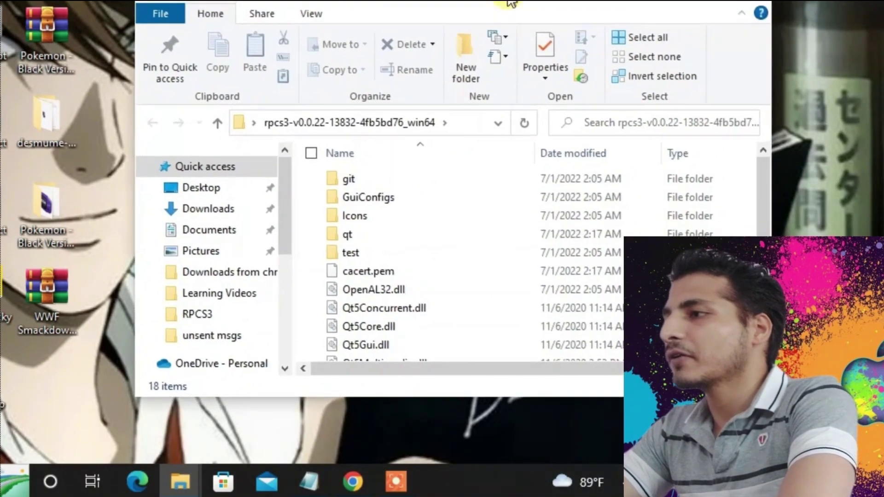
drag(503, 14, 464, 34)
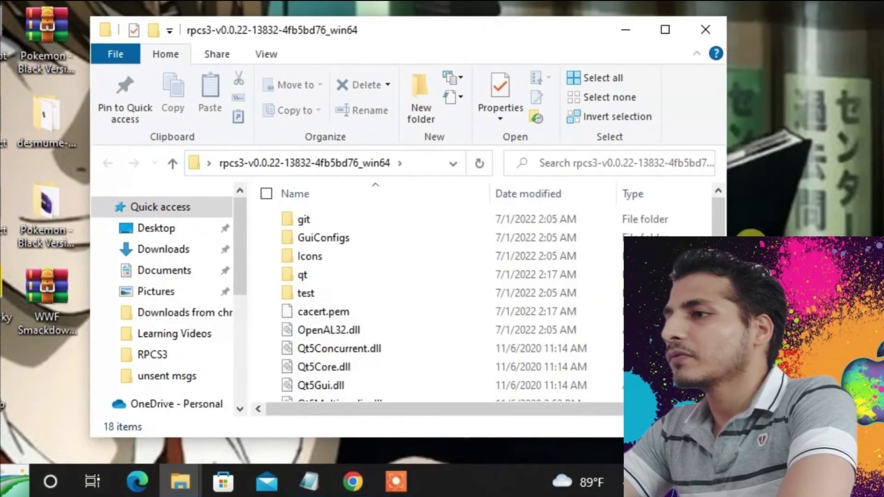
scroll(437, 304, down, 3)
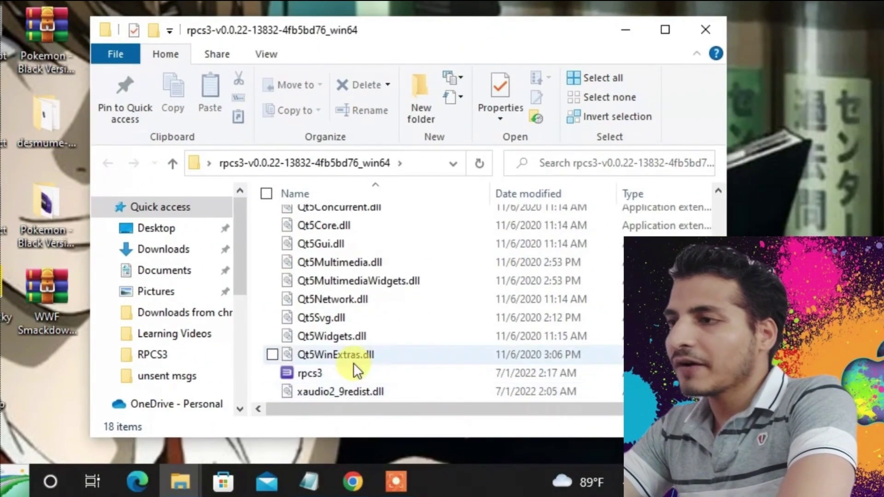
click(316, 373)
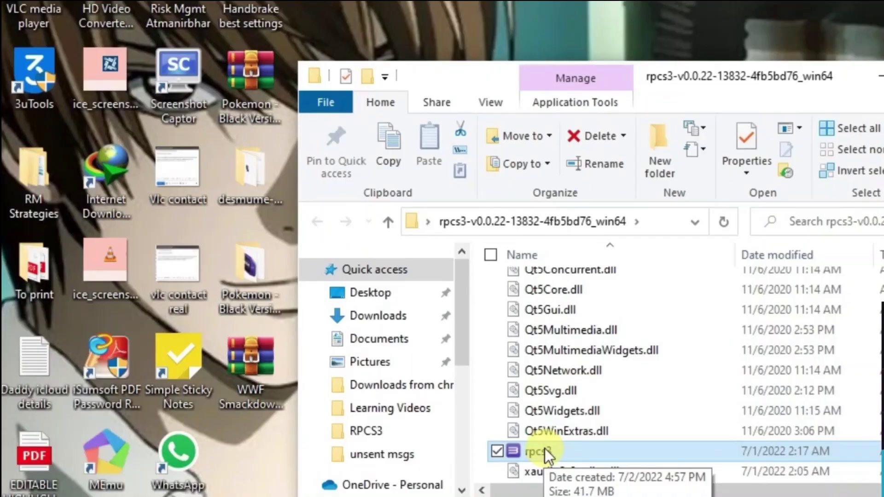
right_click(545, 449)
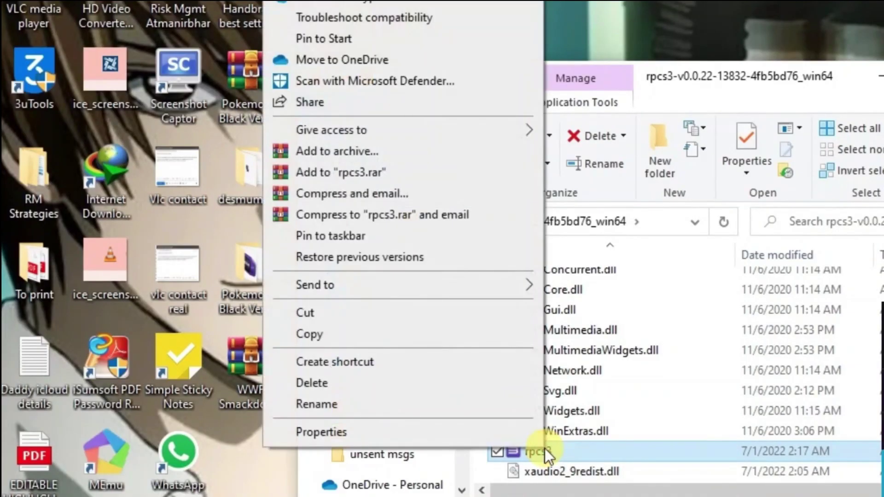
click(385, 362)
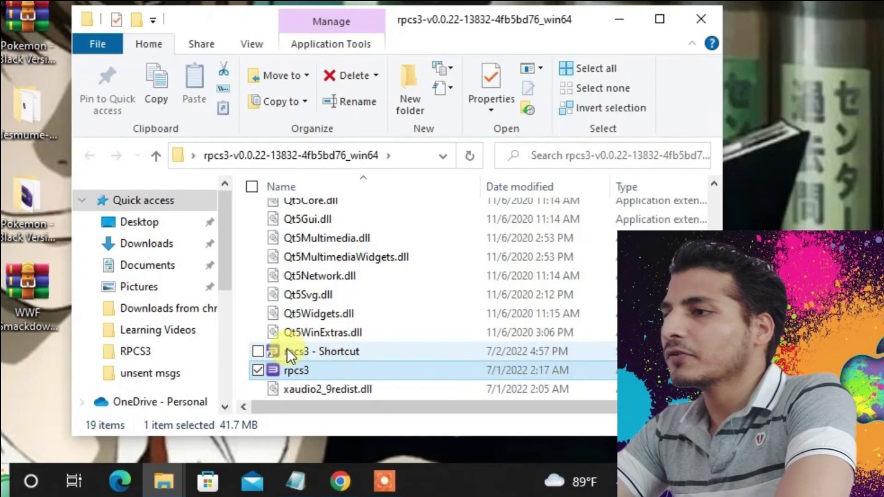
drag(292, 349, 495, 306)
click(691, 18)
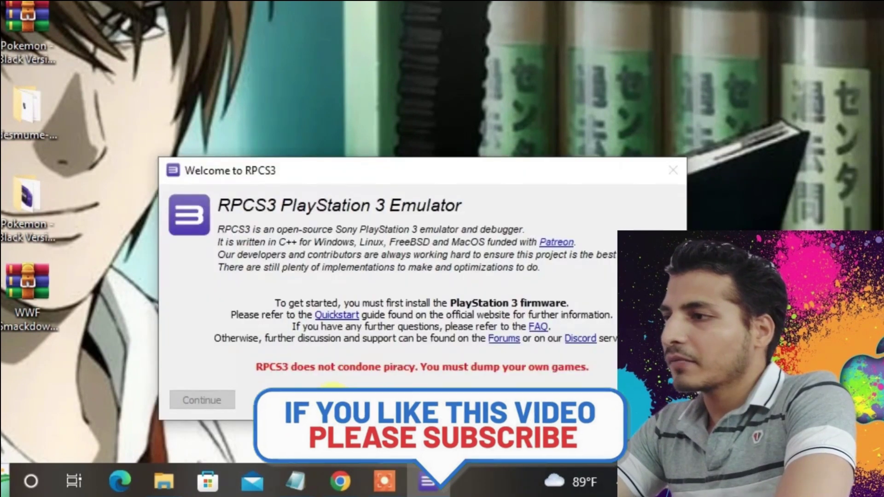
- Confirm having read the Quickstart guide, stop the RPCS3 welcome dialog from showing again, and continue to the emulator
click(332, 400)
click(580, 399)
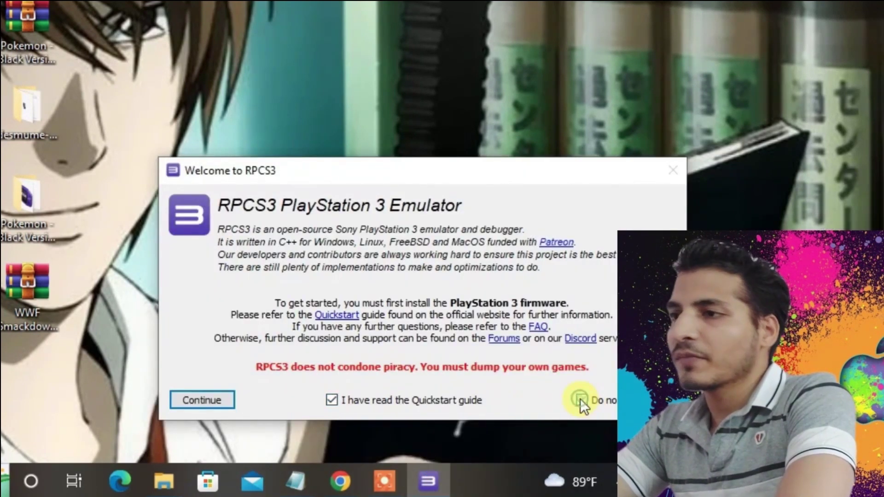
click(199, 398)
drag(354, 51, 386, 70)
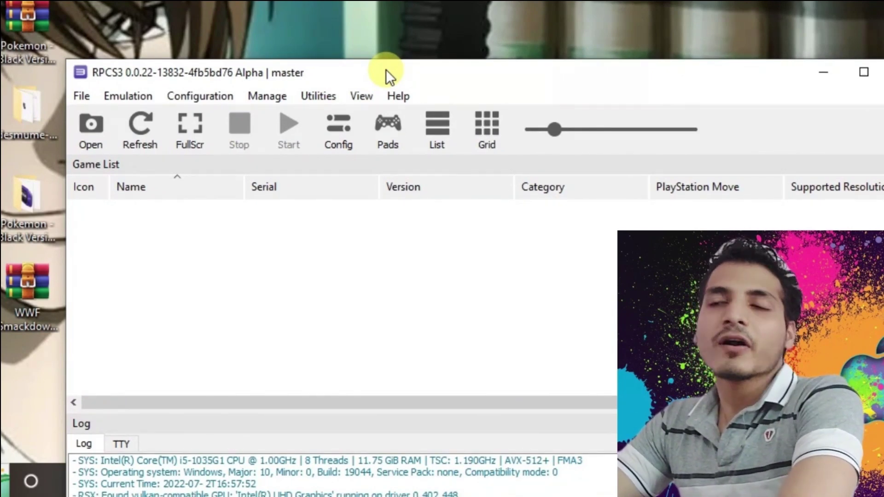
- Install the PS3 firmware in RPCS3 from the PS3UPDAT.pup file on the desktop and acknowledge the installation message
click(82, 96)
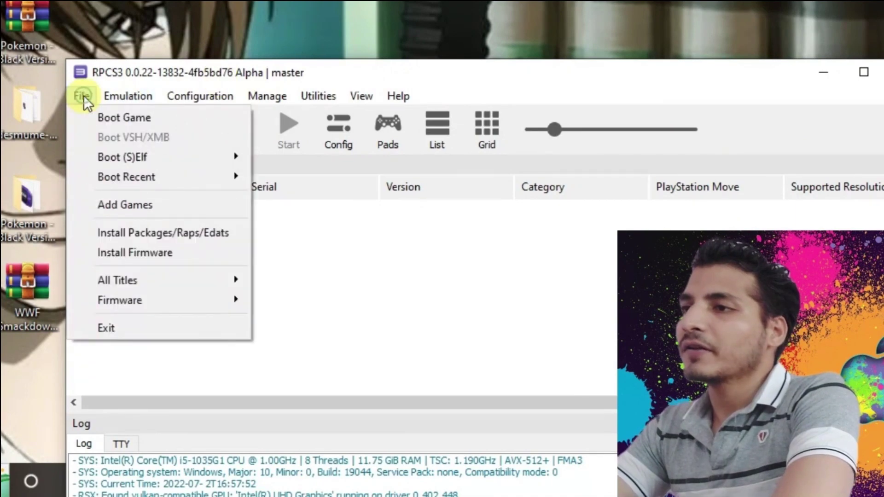
click(162, 254)
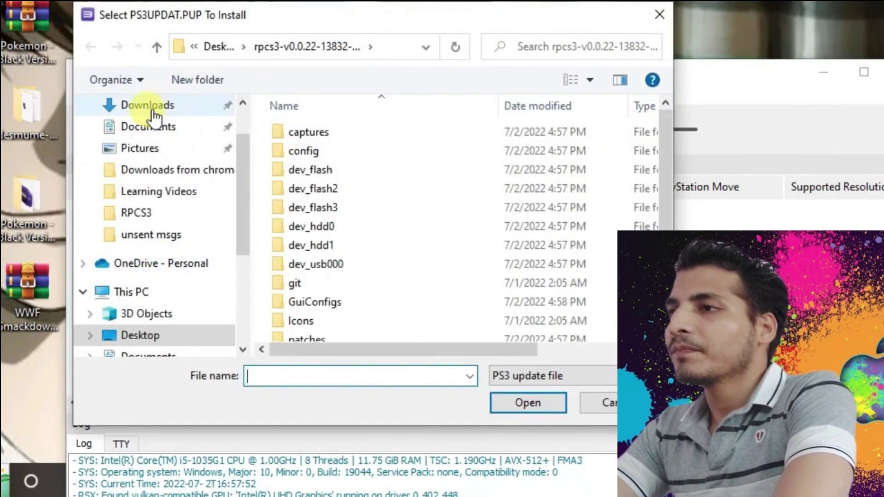
drag(239, 211, 237, 127)
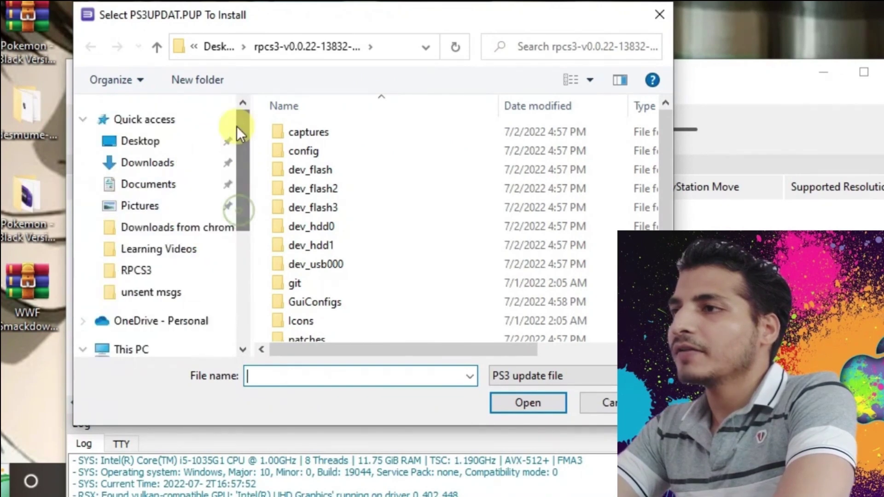
click(138, 141)
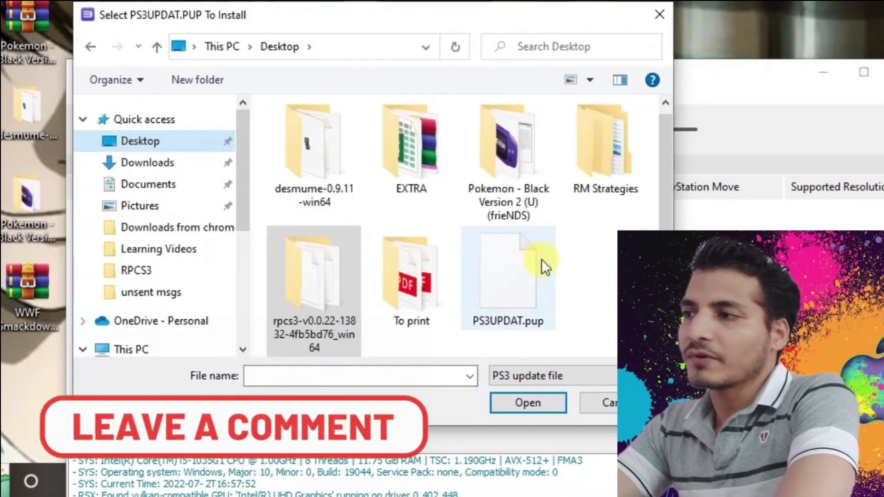
double_click(514, 282)
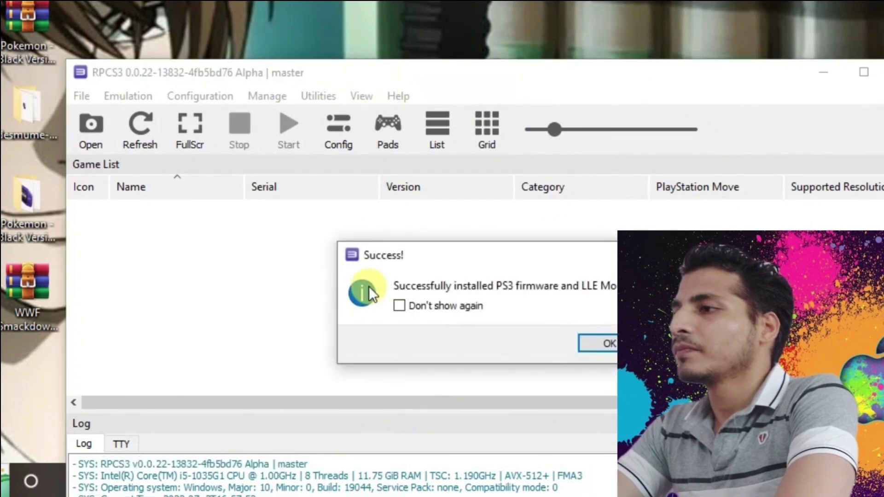
click(608, 341)
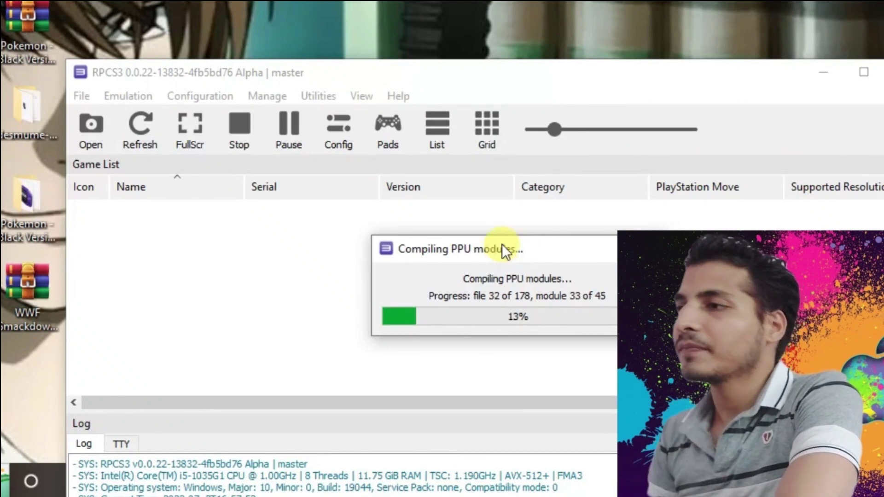
drag(624, 79, 598, 38)
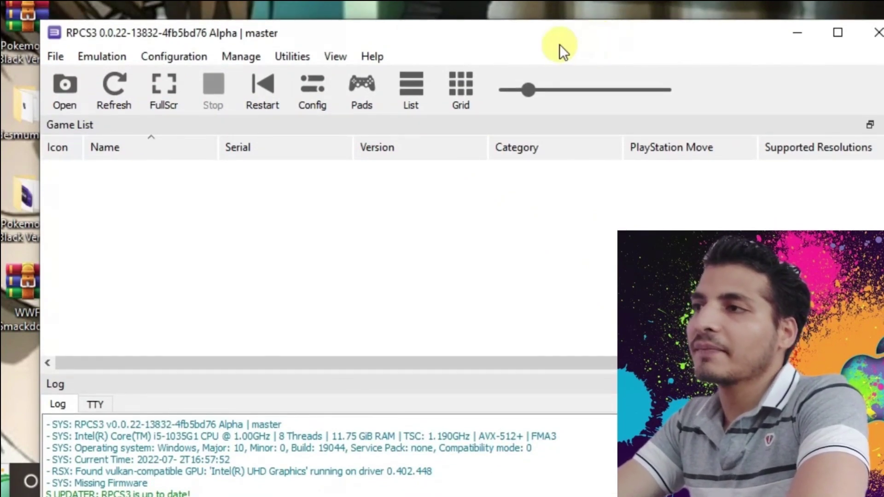
- Open the gamepad settings and review Player 1's available input devices and button mappings, including Triangle
click(354, 97)
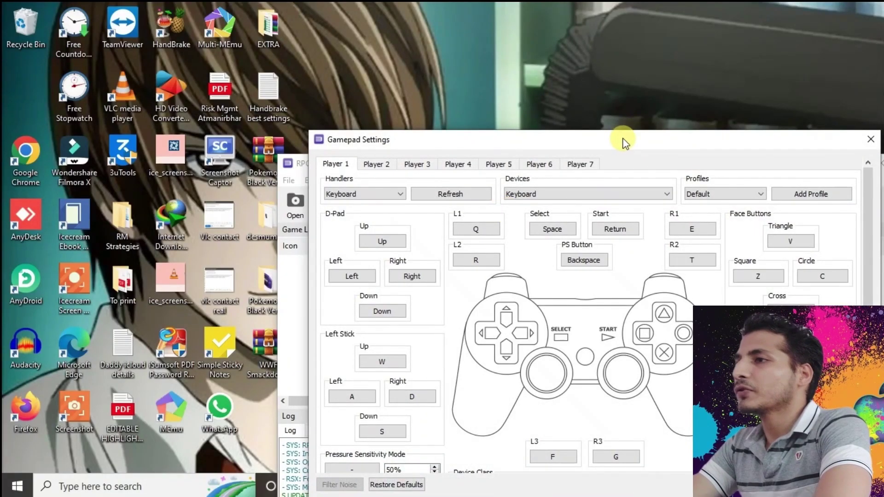
drag(624, 141, 623, 117)
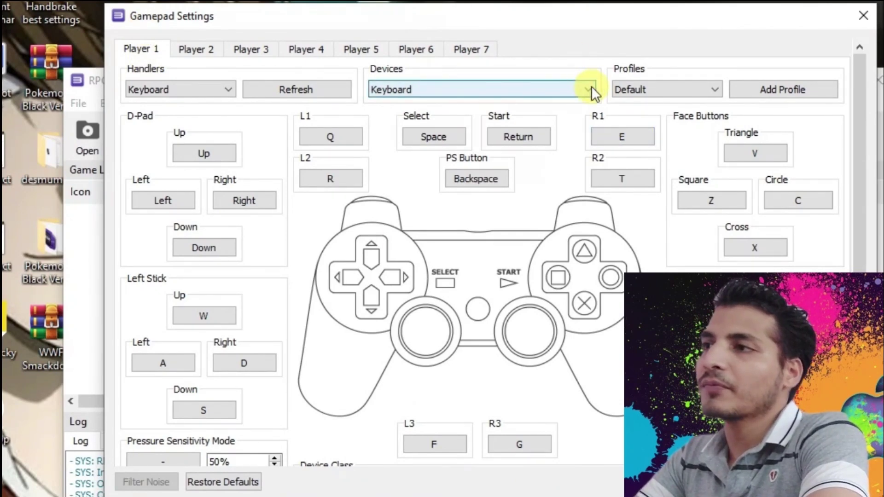
click(591, 86)
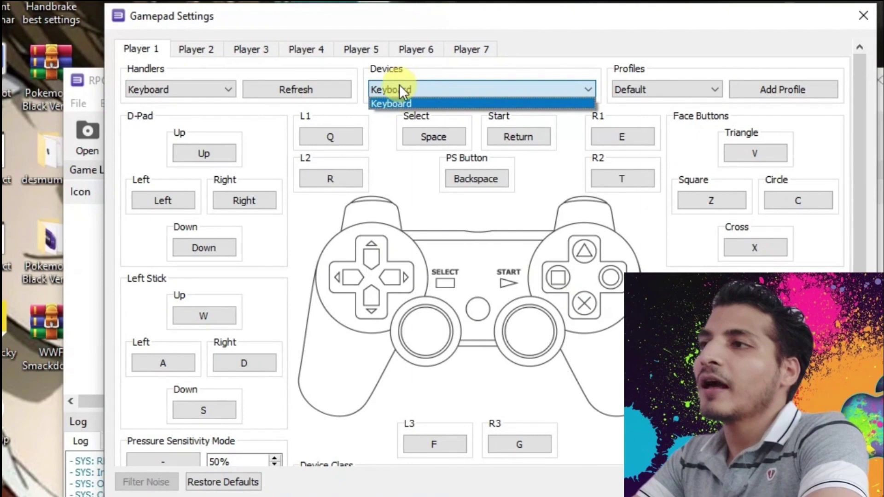
click(436, 90)
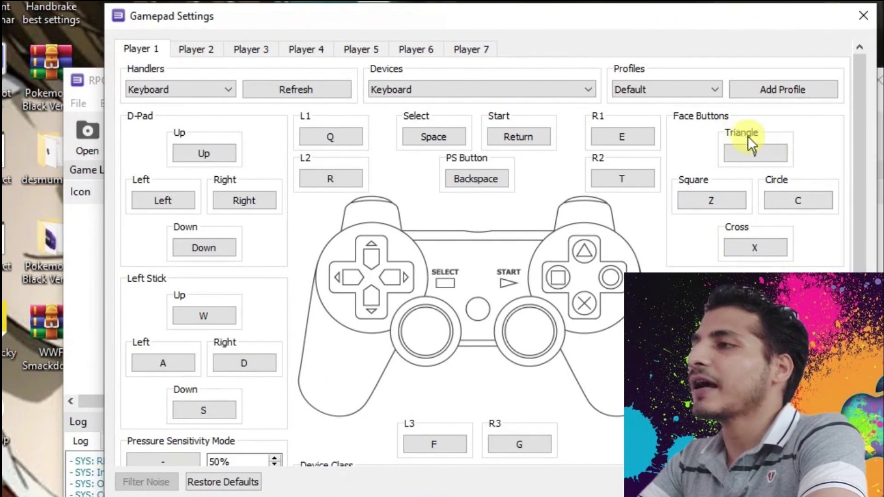
click(770, 153)
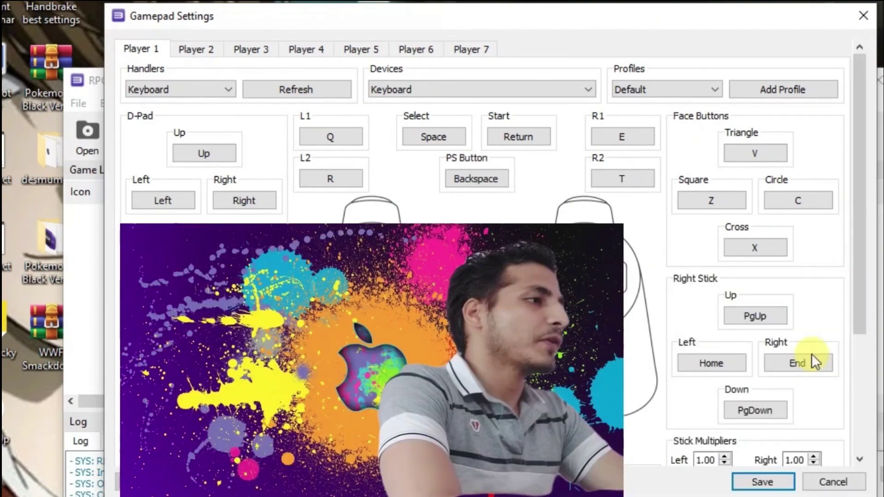
- Save the gamepad settings and boot the game from the PS3_GAME folder inside the desktop's Minecraft_Playstation_3_Edition_BLES01976 folder
click(763, 482)
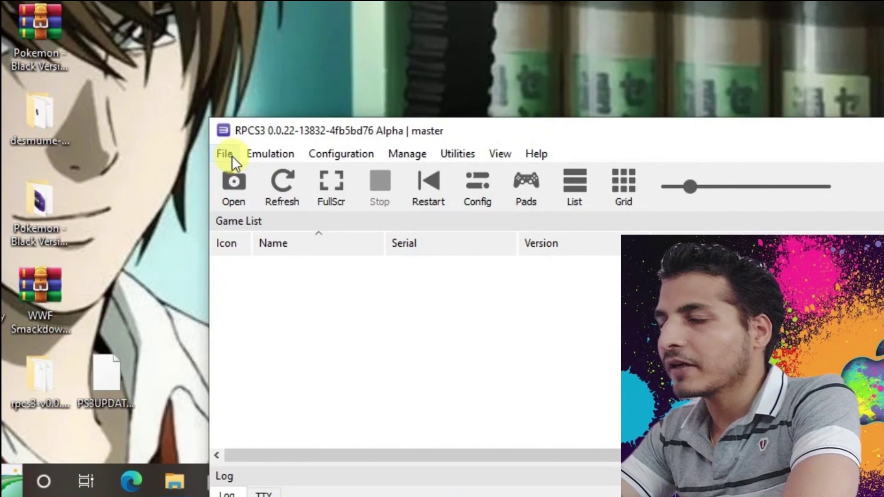
click(232, 156)
mouse_move(248, 159)
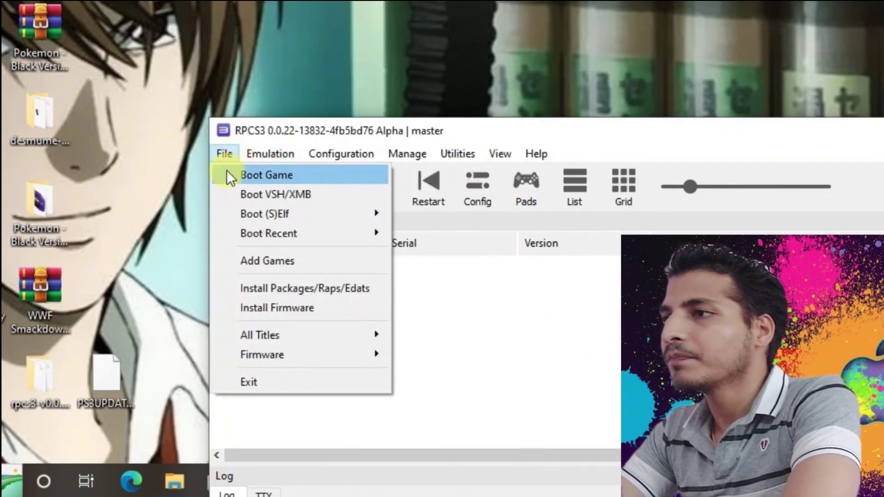
click(232, 173)
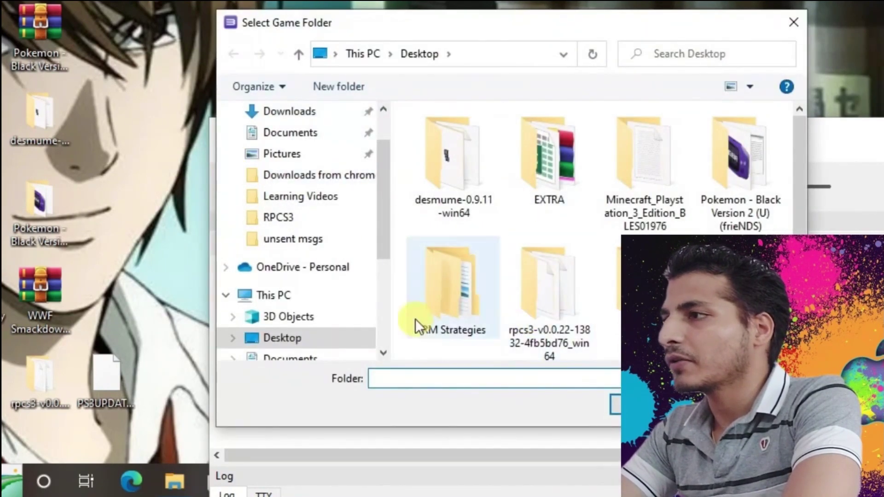
double_click(632, 184)
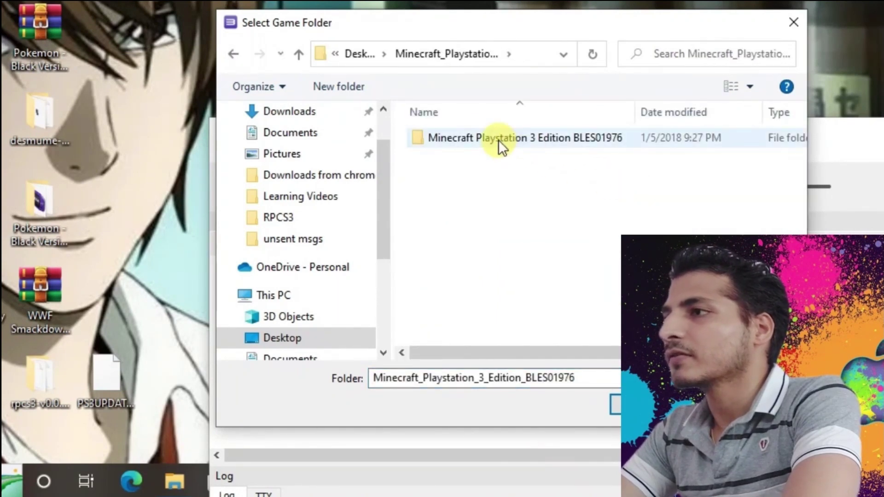
double_click(498, 140)
click(461, 140)
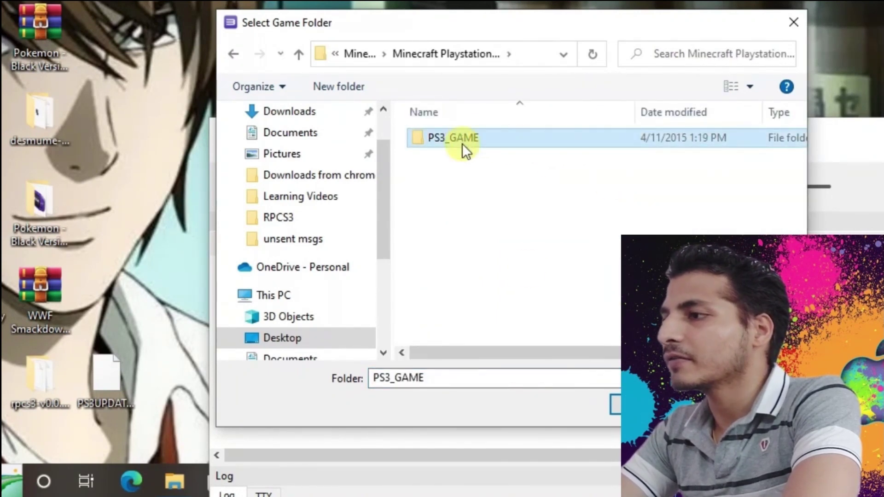
click(636, 405)
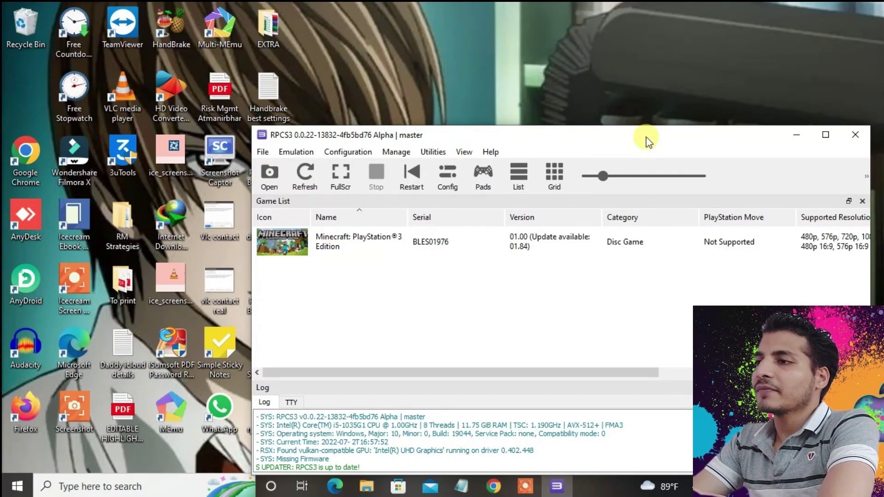
- Switch to Chrome, open the RPCS3 website's Compatibility page, and examine the status categories and the list of tested games
click(494, 487)
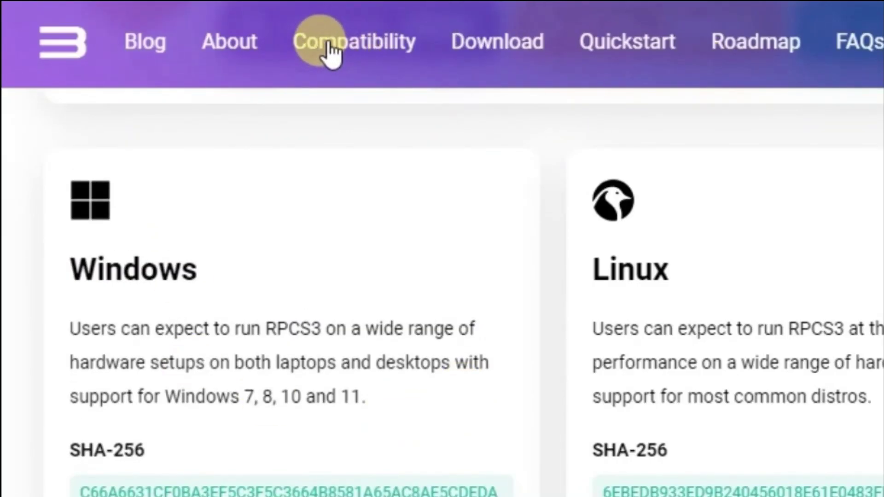
click(332, 43)
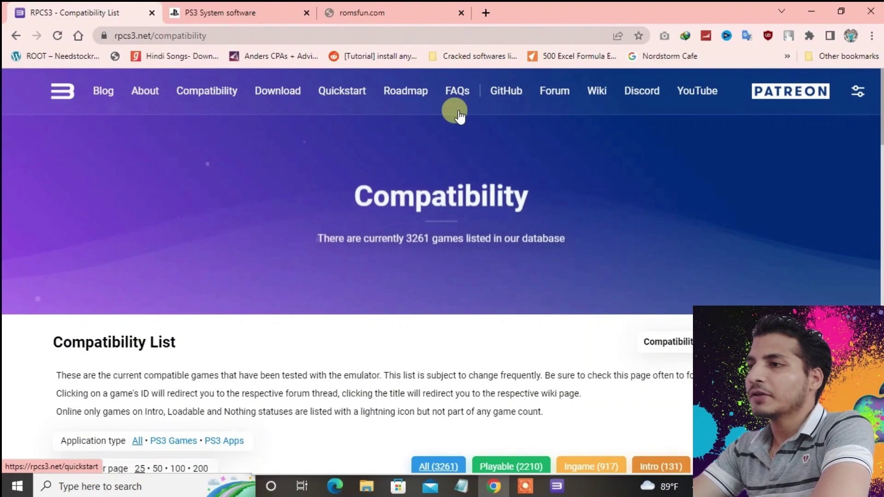
scroll(502, 357, down, 3)
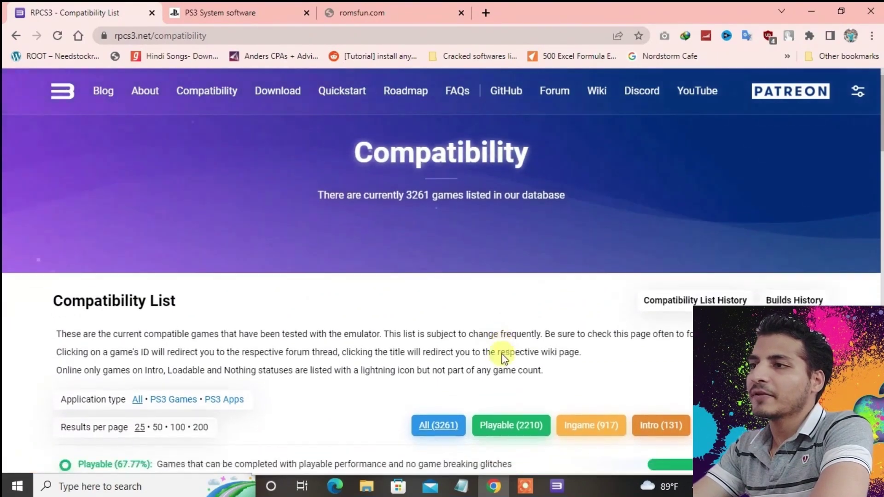
scroll(502, 359, down, 1)
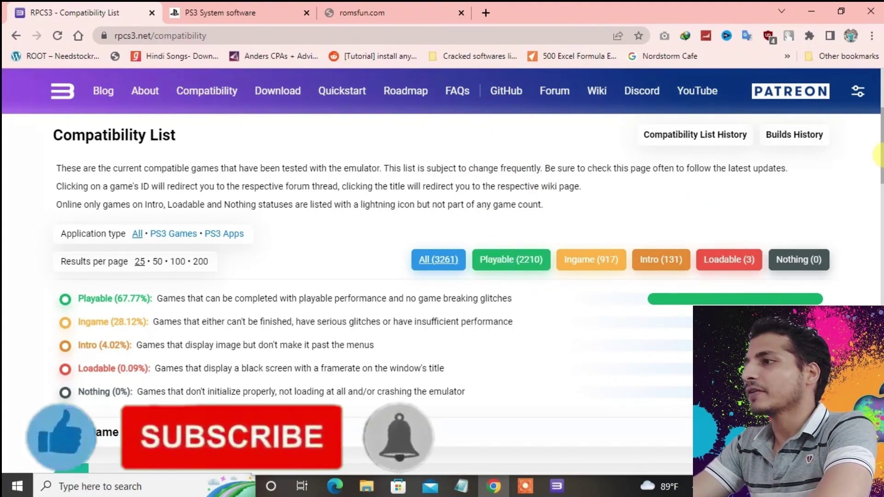
scroll(490, 285, down, 7)
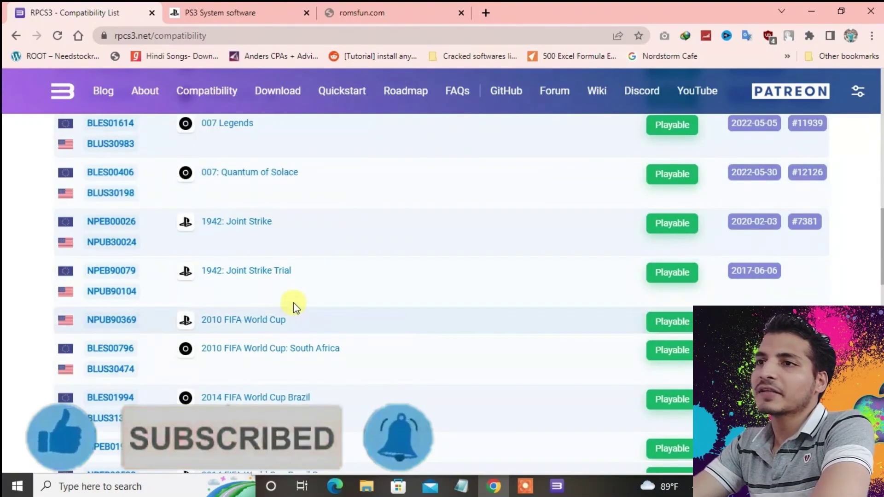